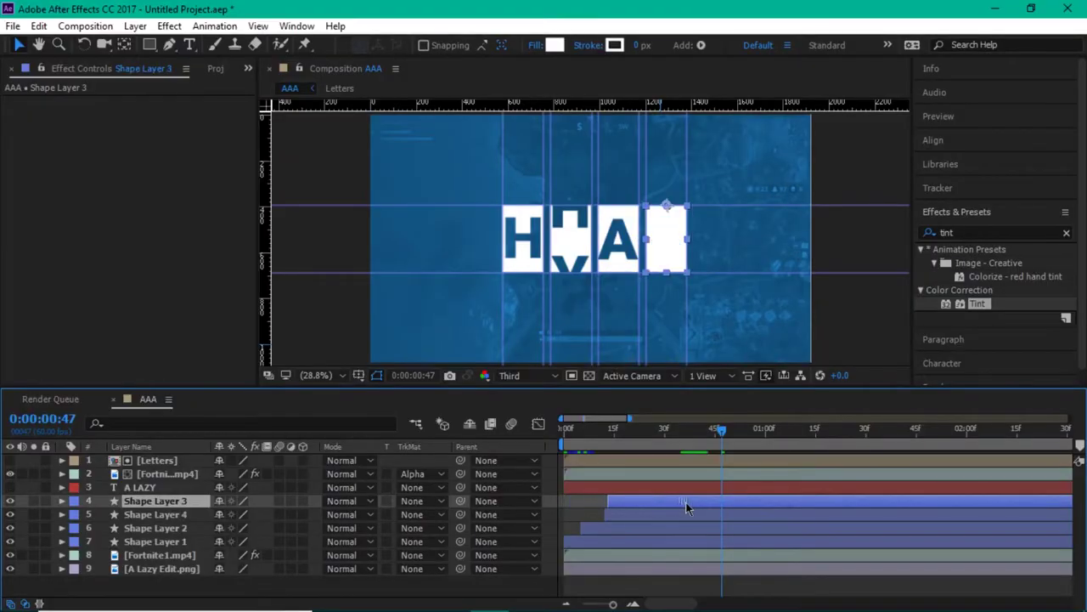
Step: Move Shape Layer 3's in point later on the timeline
left_click_drag(721, 507, 754, 505)
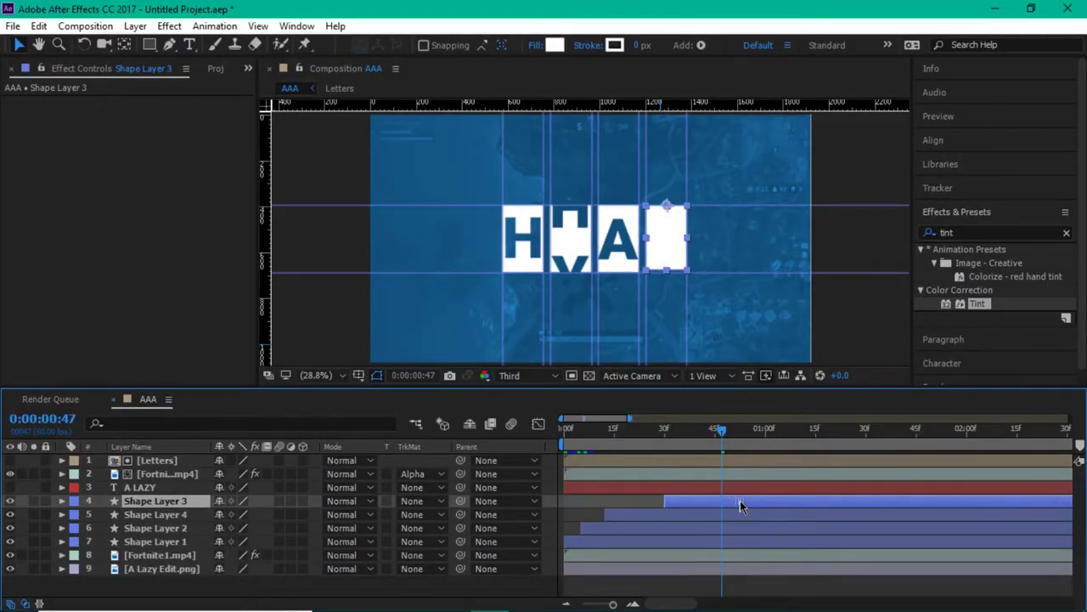
scroll(680, 510, "down", 3)
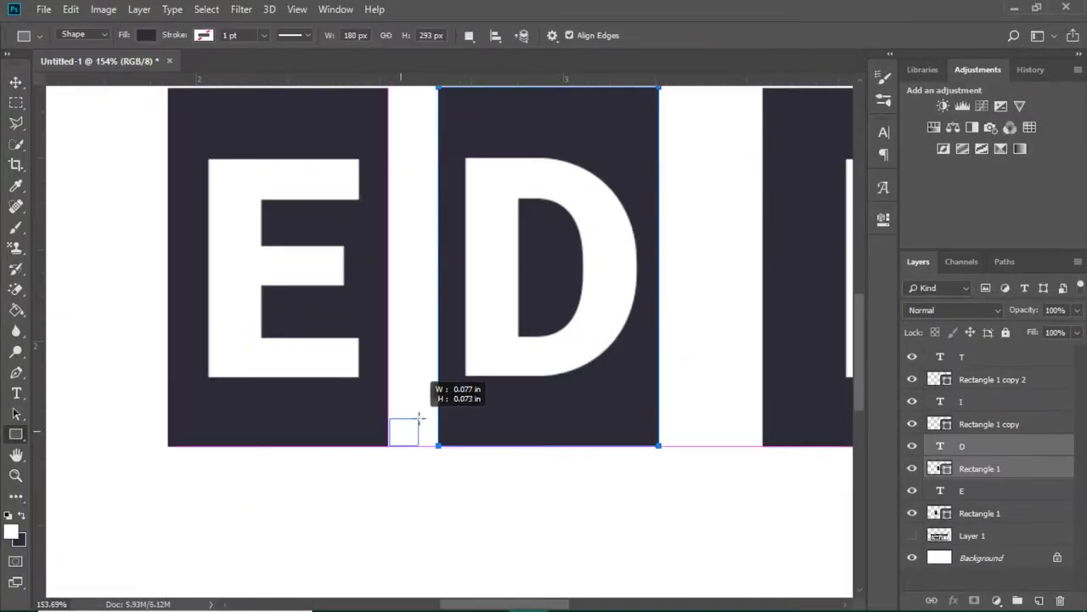
Step: Draw a small rectangle between the E and D
mouse_move(391, 413)
left_mouse_down()
mouse_move(429, 443)
mouse_move(438, 423)
left_mouse_up()
left_click(840, 216)
key("ctrl+t")
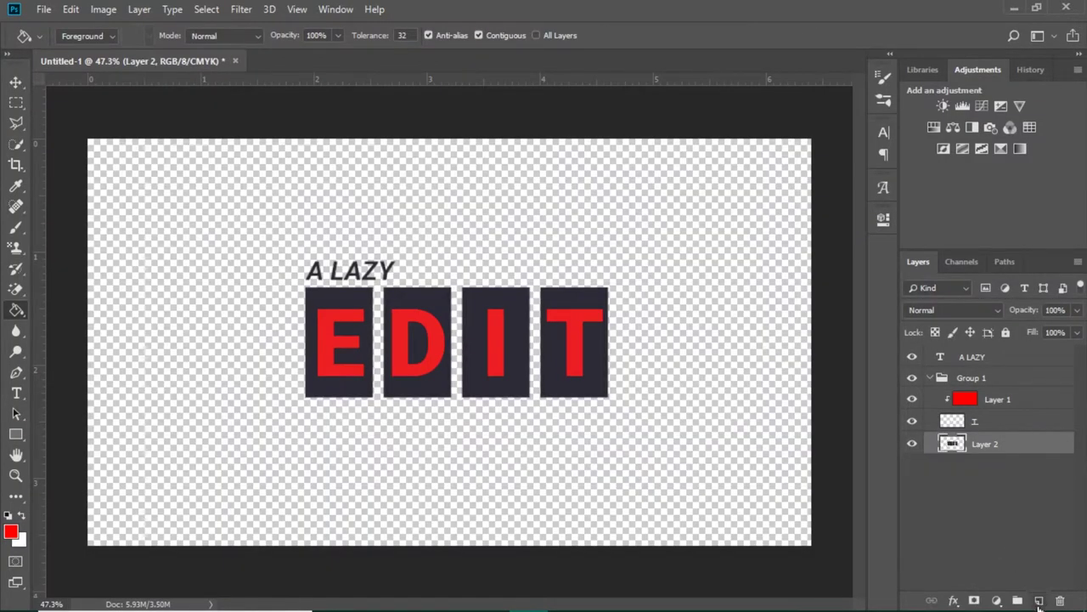
Step: Add a new empty layer and set the foreground colour to bright blue
left_click(1040, 602)
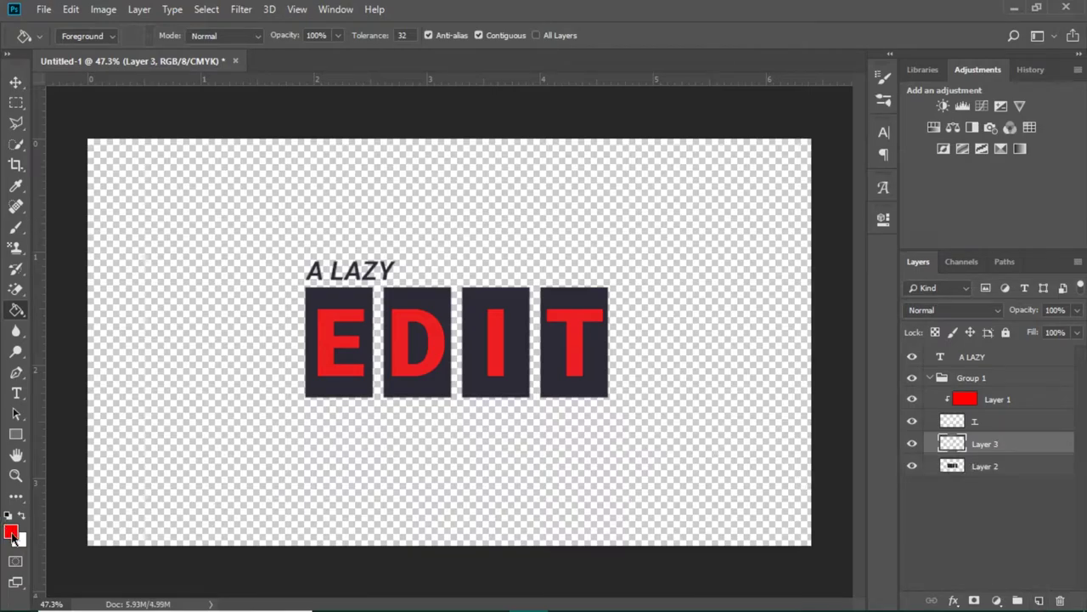
left_click(13, 533)
left_click_drag(739, 221, 749, 272)
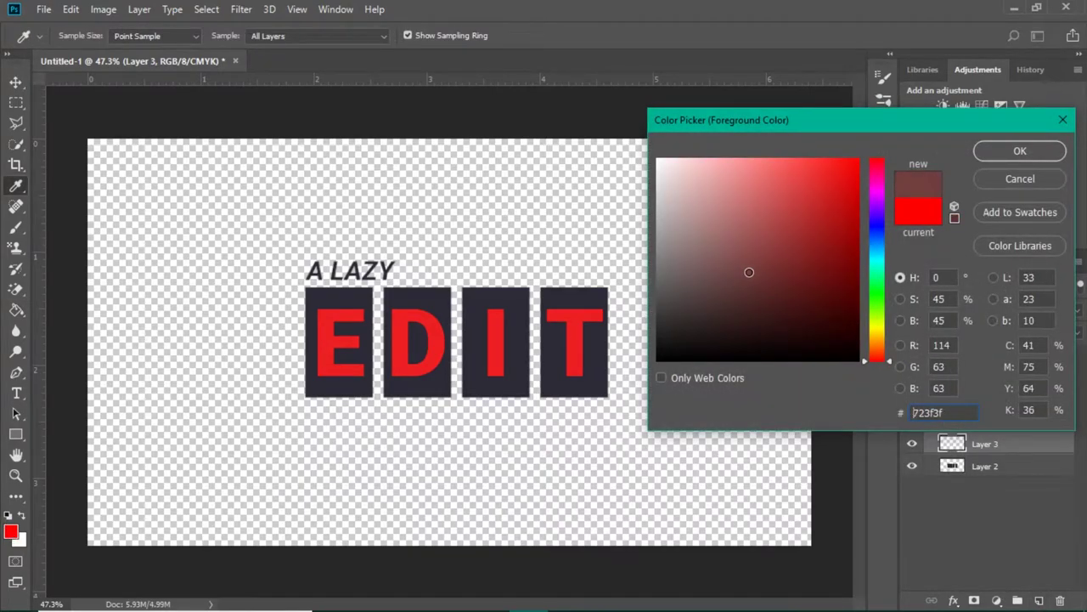
left_click(757, 310)
left_click(878, 227)
left_click(854, 170)
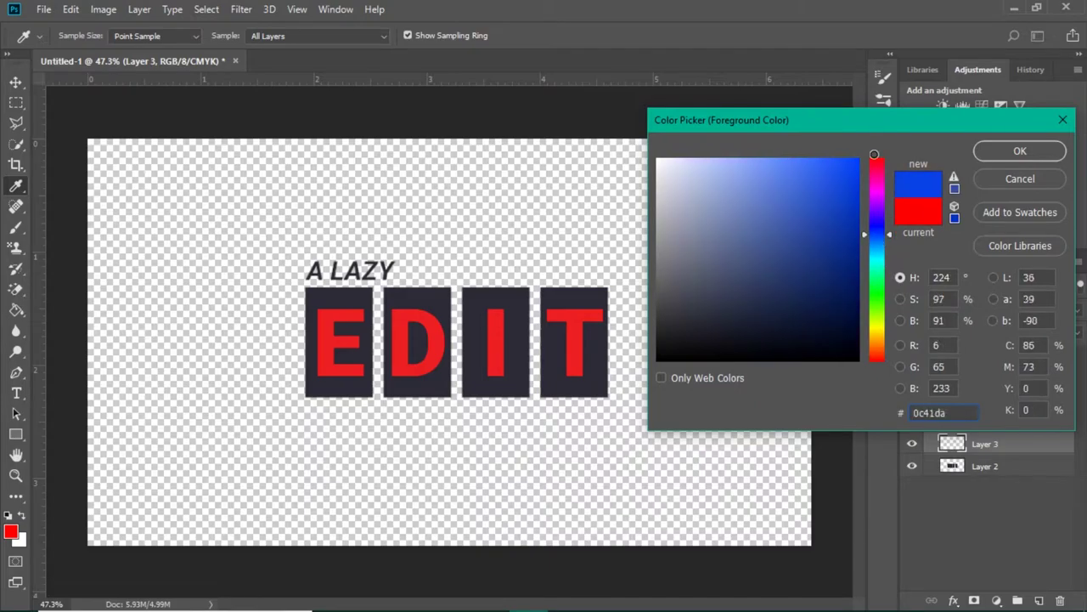
left_click(1021, 150)
Step: Fill the new layer with the blue and bring up its layer options
left_click(625, 472)
right_click(1021, 450)
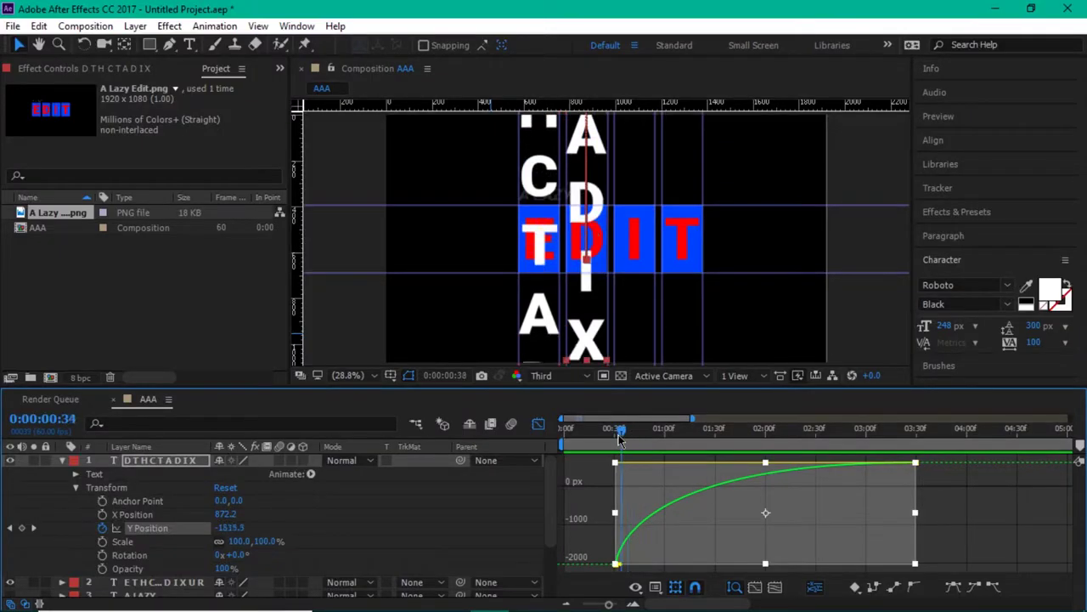
left_click_drag(620, 430, 542, 434)
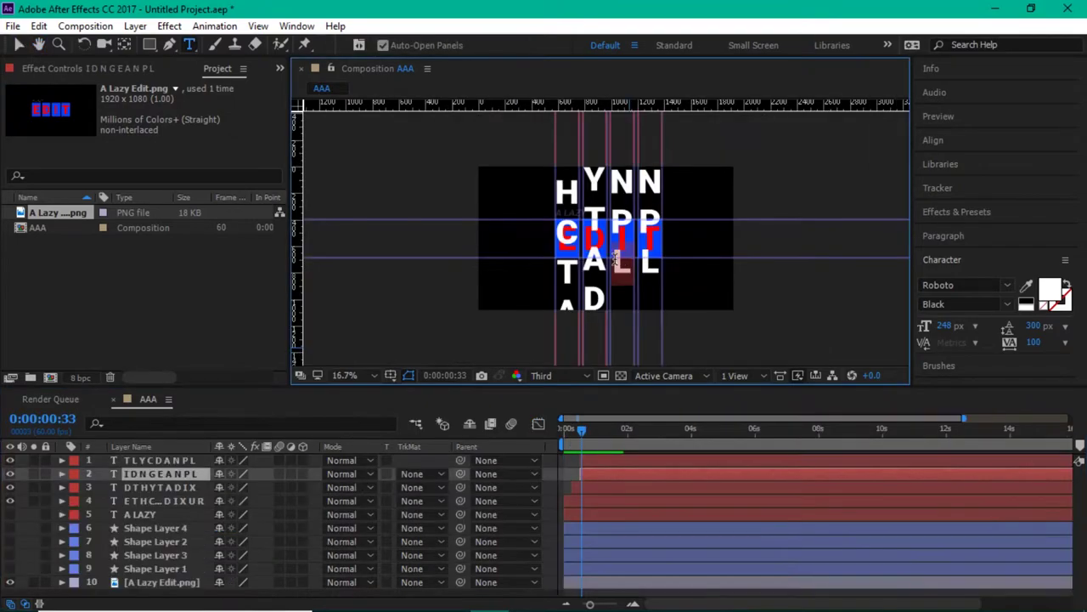
type("Y")
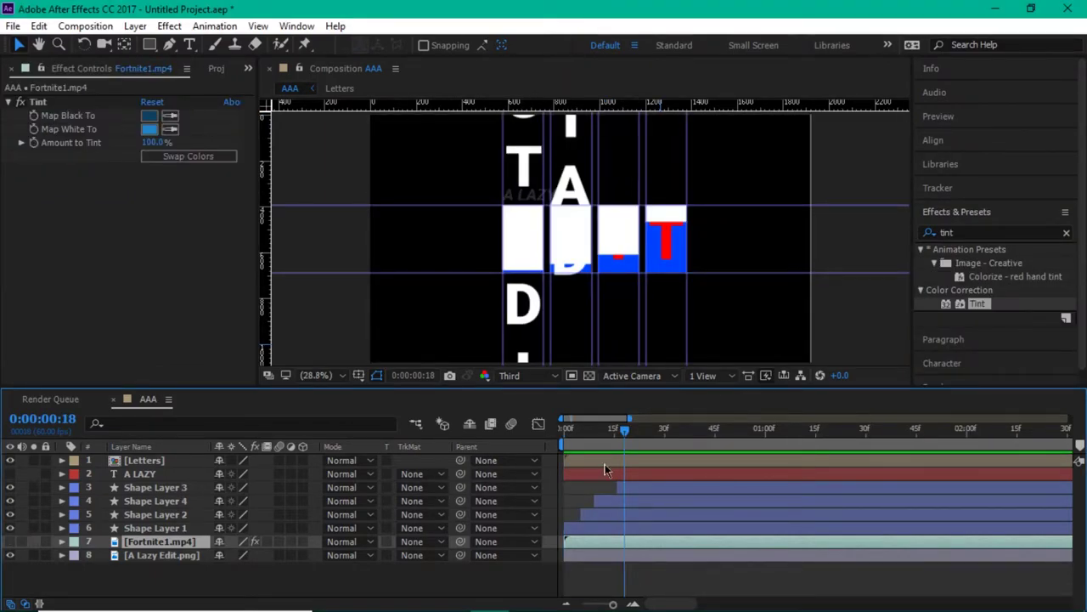
key("space")
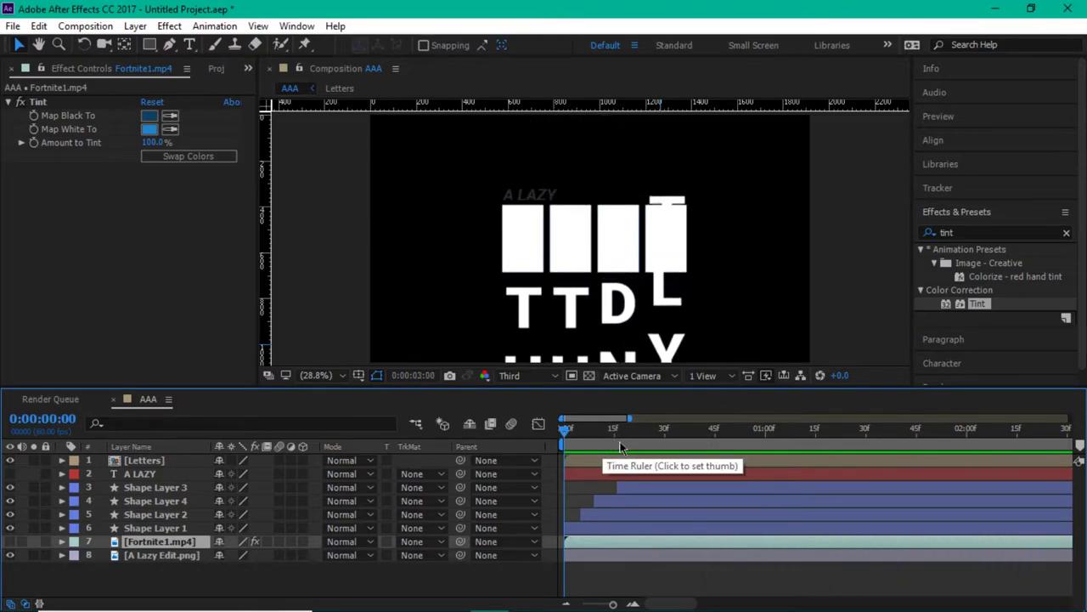
key("semicolon")
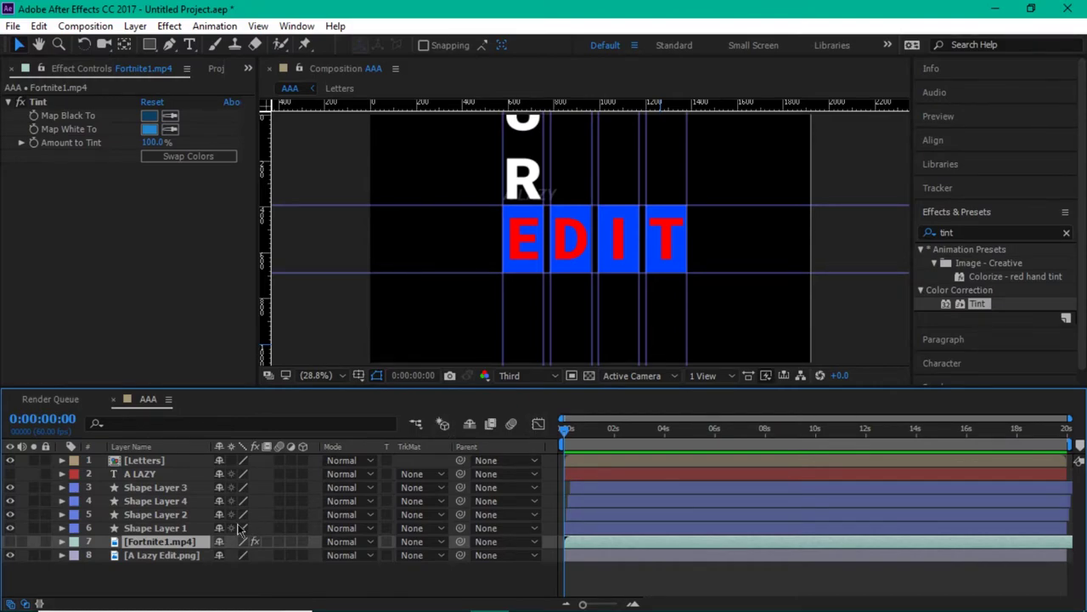
left_click(211, 556)
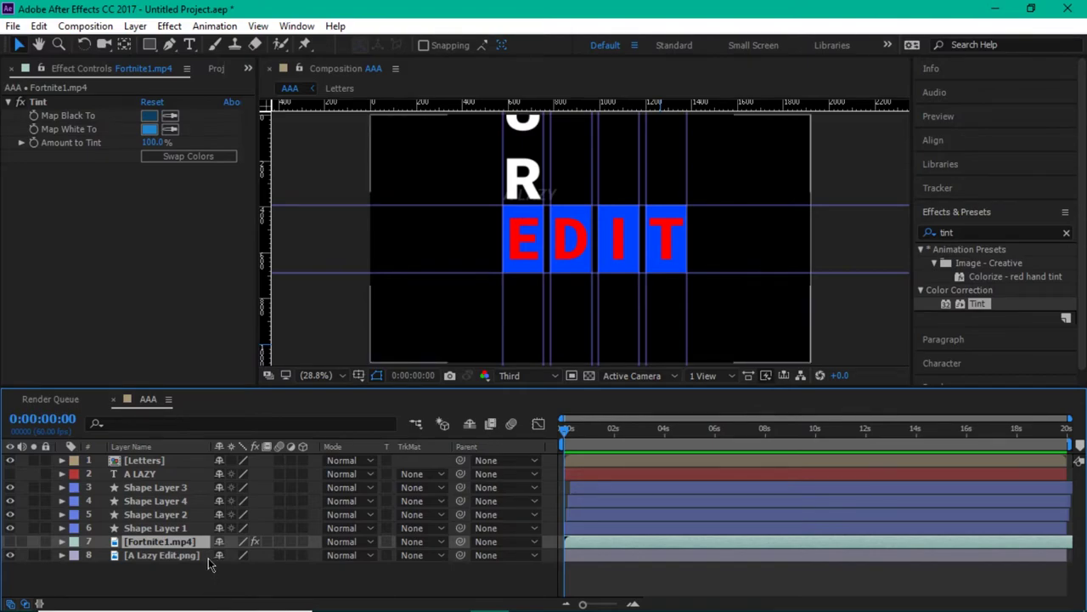
key("ctrl+d")
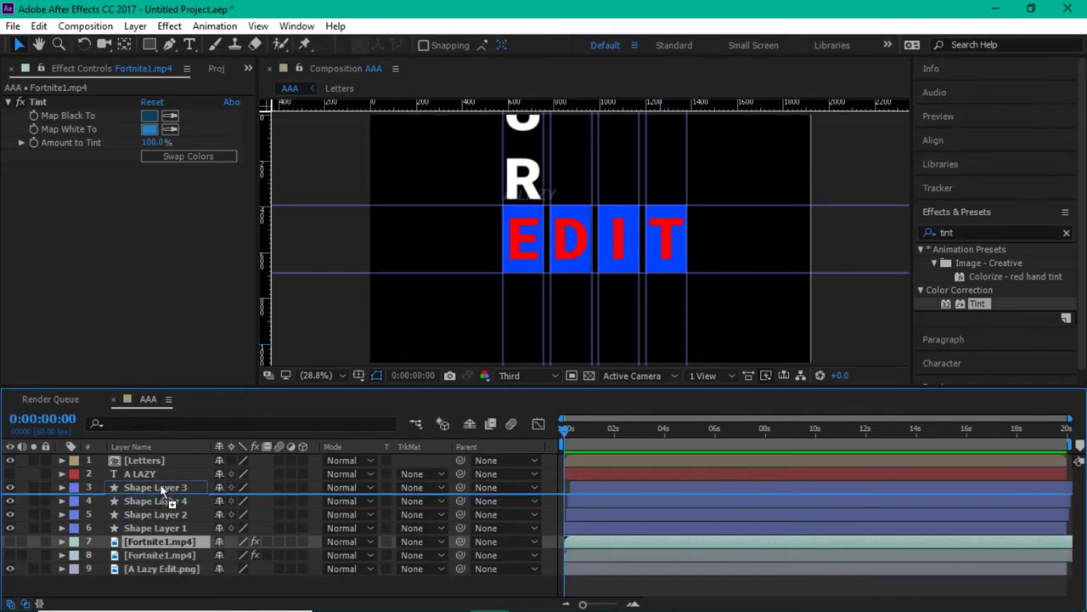
Step: Put the visible footage copy under Letters with Alpha Matte '[Letters]', and show the lower clip
left_click_drag(162, 555, 161, 469)
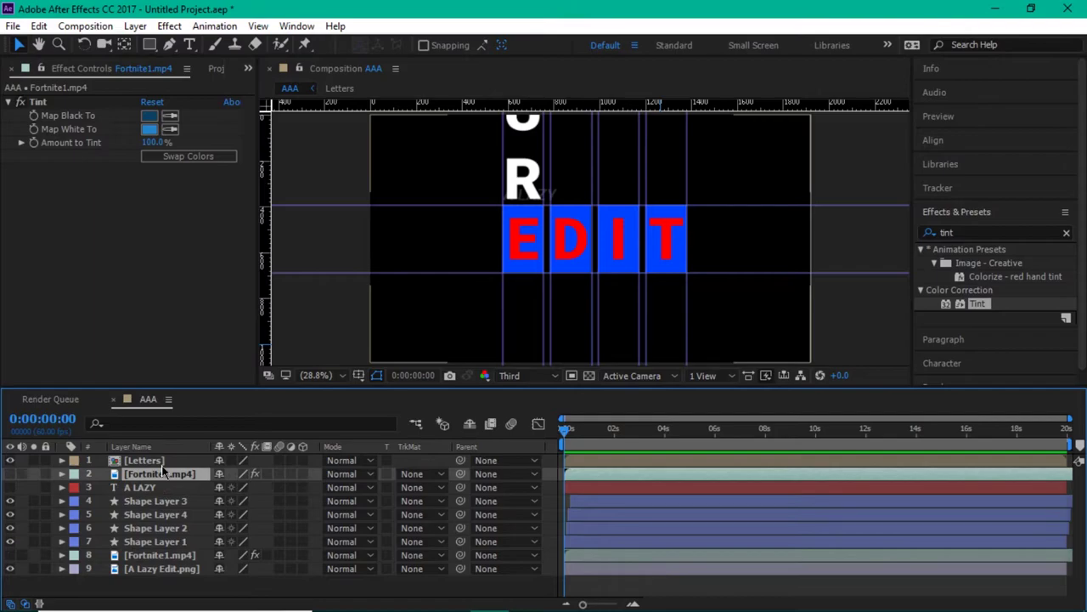
left_click(12, 474)
left_click(421, 474)
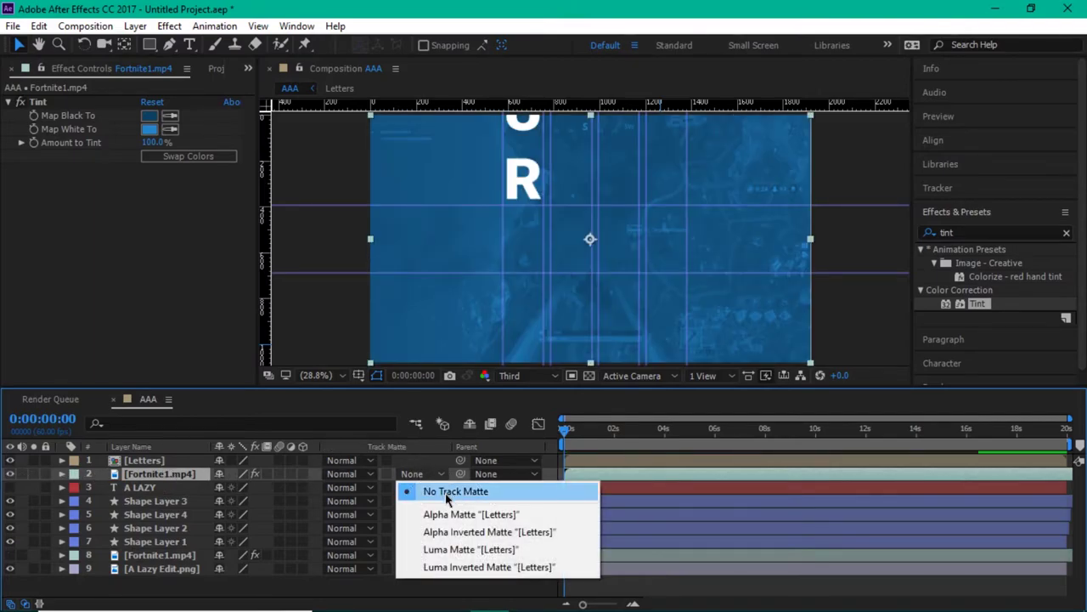
left_click(470, 514)
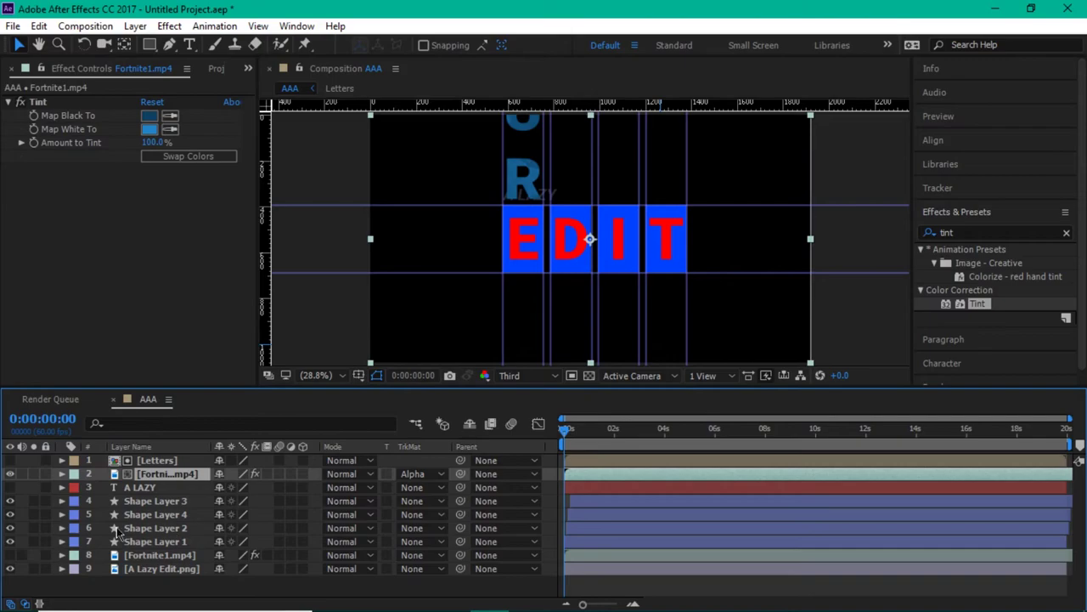
left_click(10, 556)
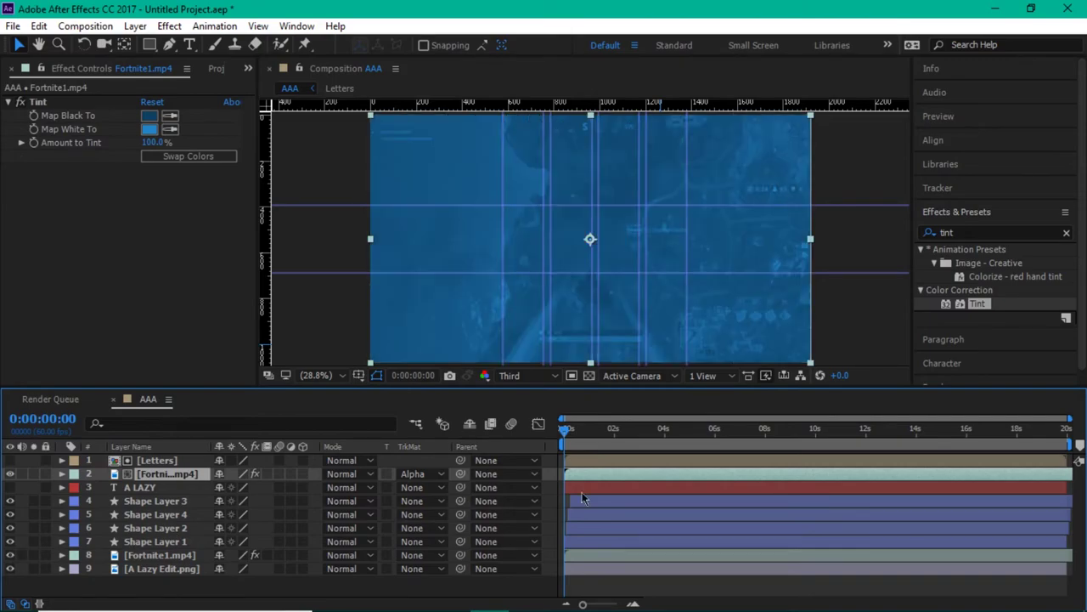
Step: Nudge Shape Layer 2's layer bar a few frames later, previewing before and after
key("space")
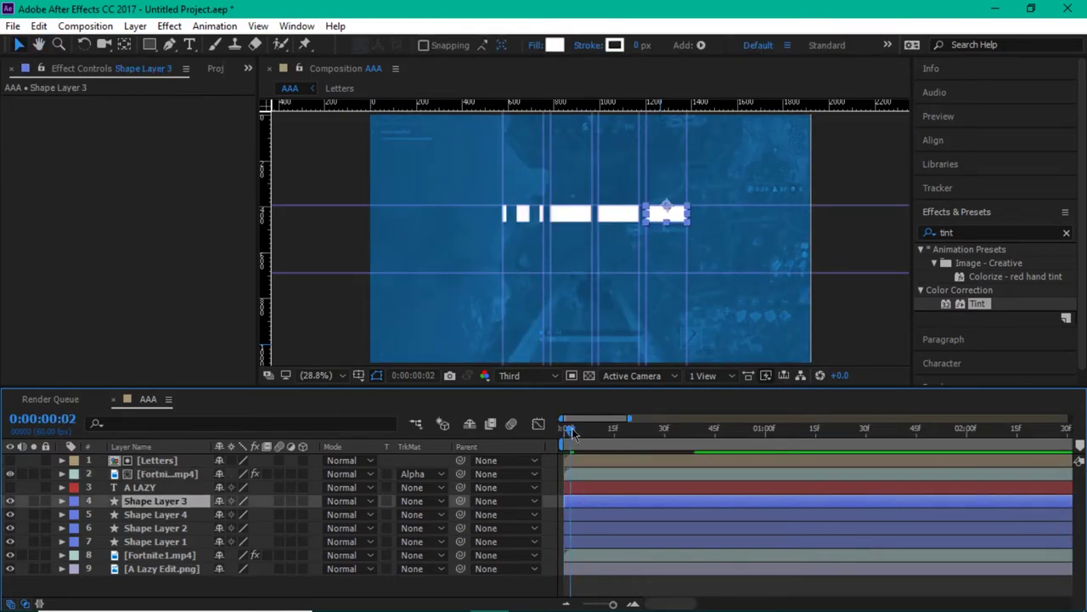
left_click_drag(570, 431, 617, 435)
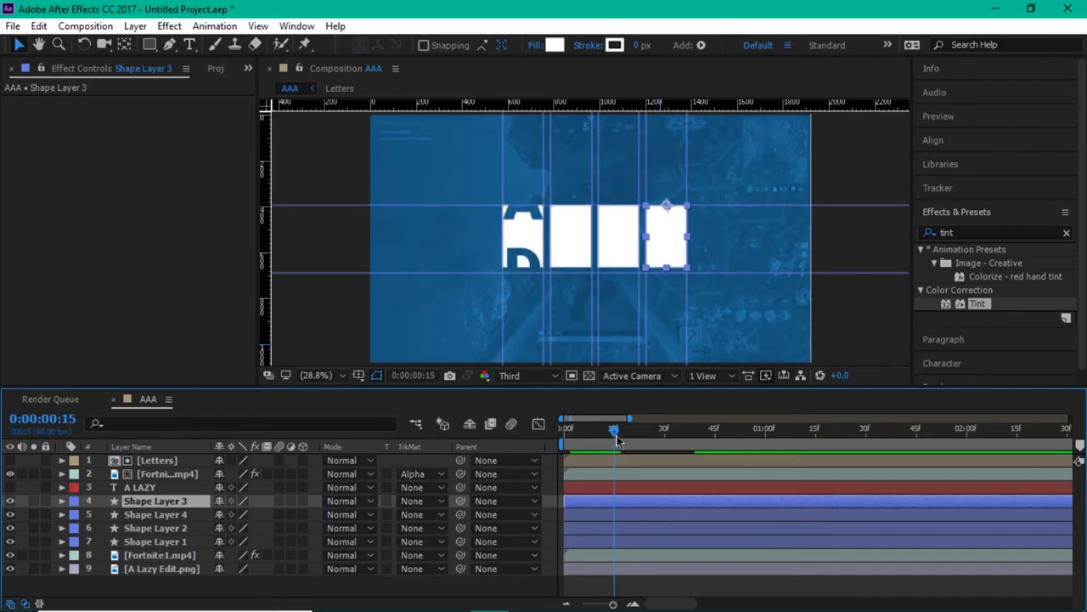
left_click(622, 549)
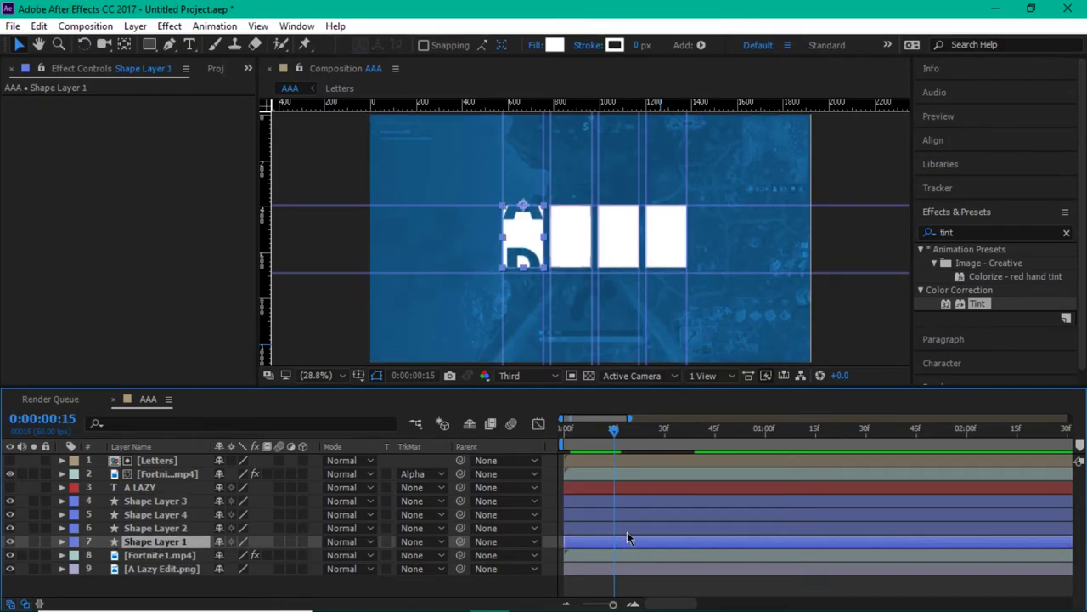
left_click_drag(629, 531, 642, 535)
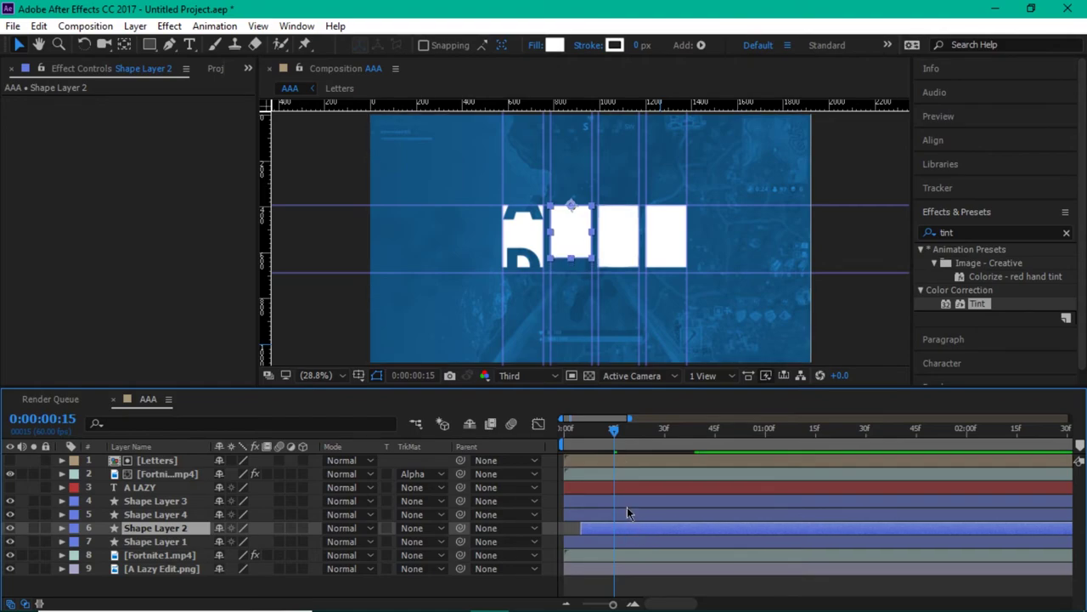
mouse_move(613, 430)
left_mouse_down()
mouse_move(566, 433)
mouse_move(662, 434)
left_mouse_up()
key("space")
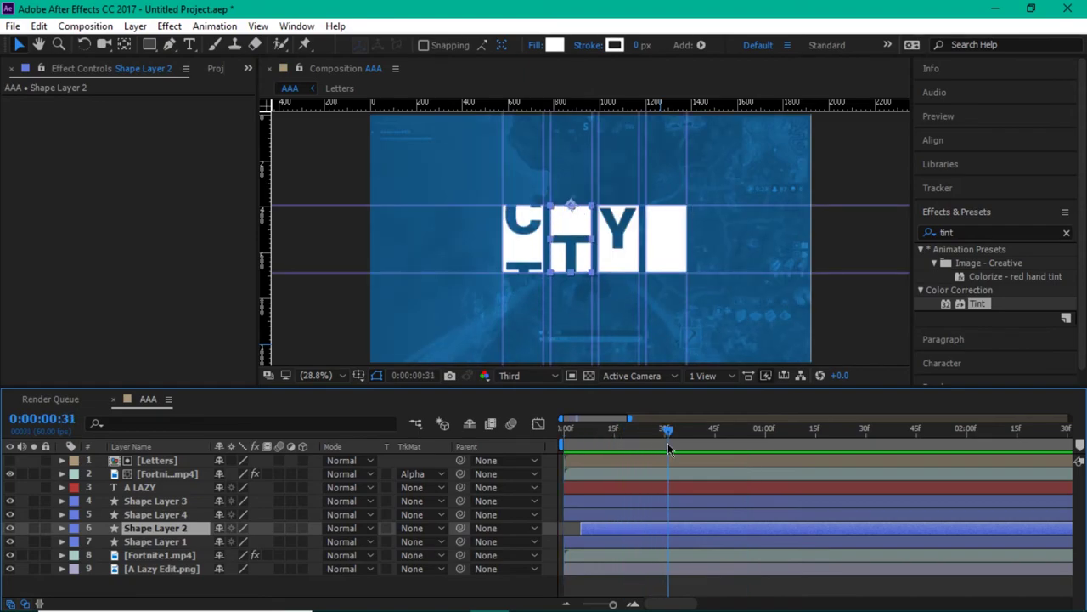